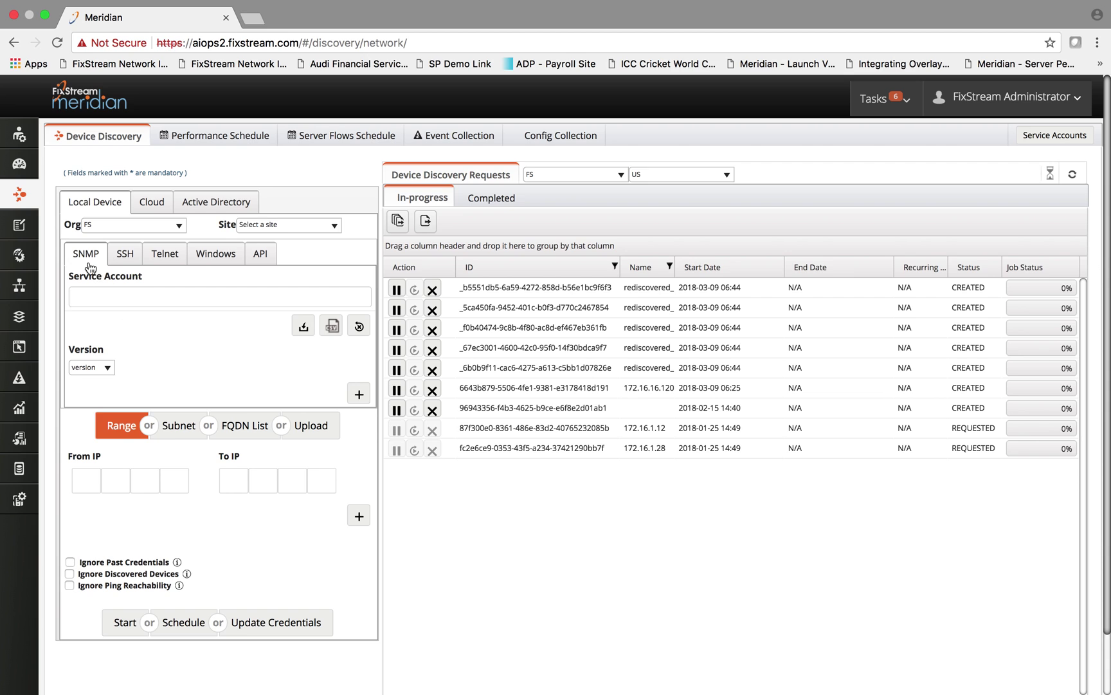
Switch the Local Device credentials from SNMP to the SSH fields
left_click(125, 256)
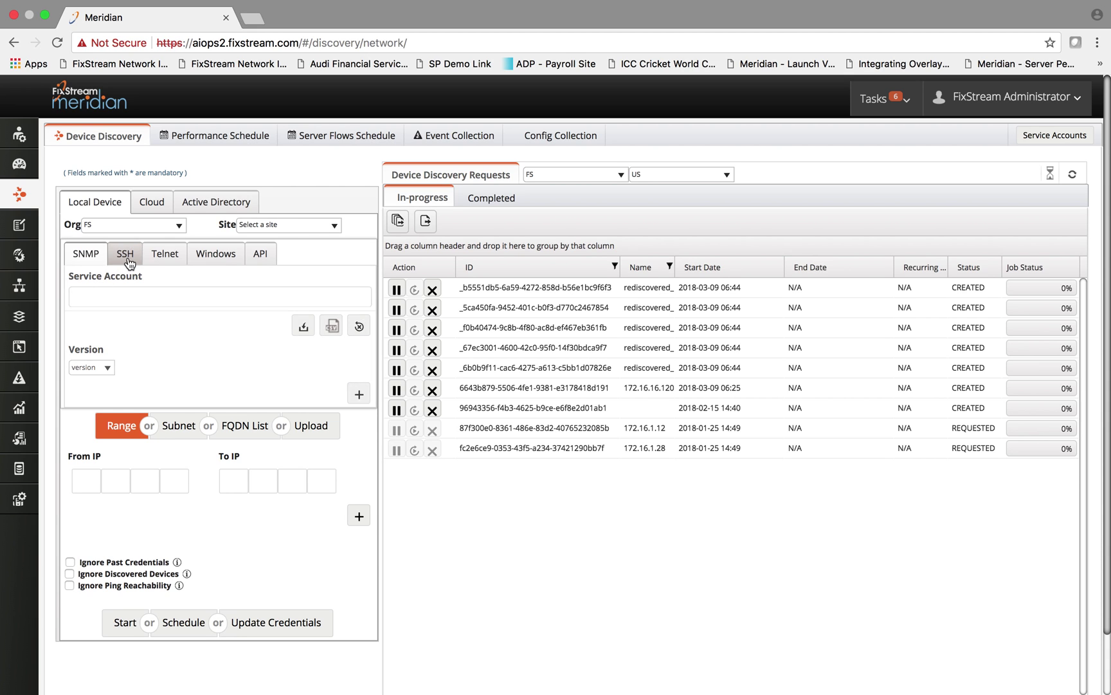
Browse the Telnet and Windows credentials, then pick API and review its supported API types
left_click(169, 262)
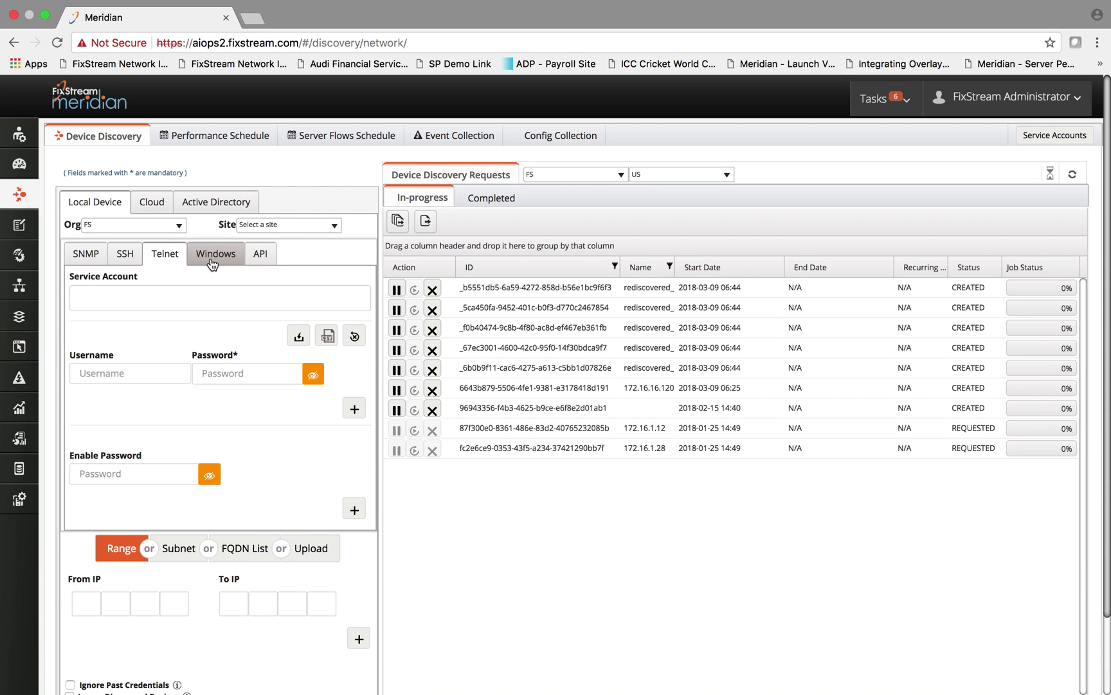
left_click(212, 261)
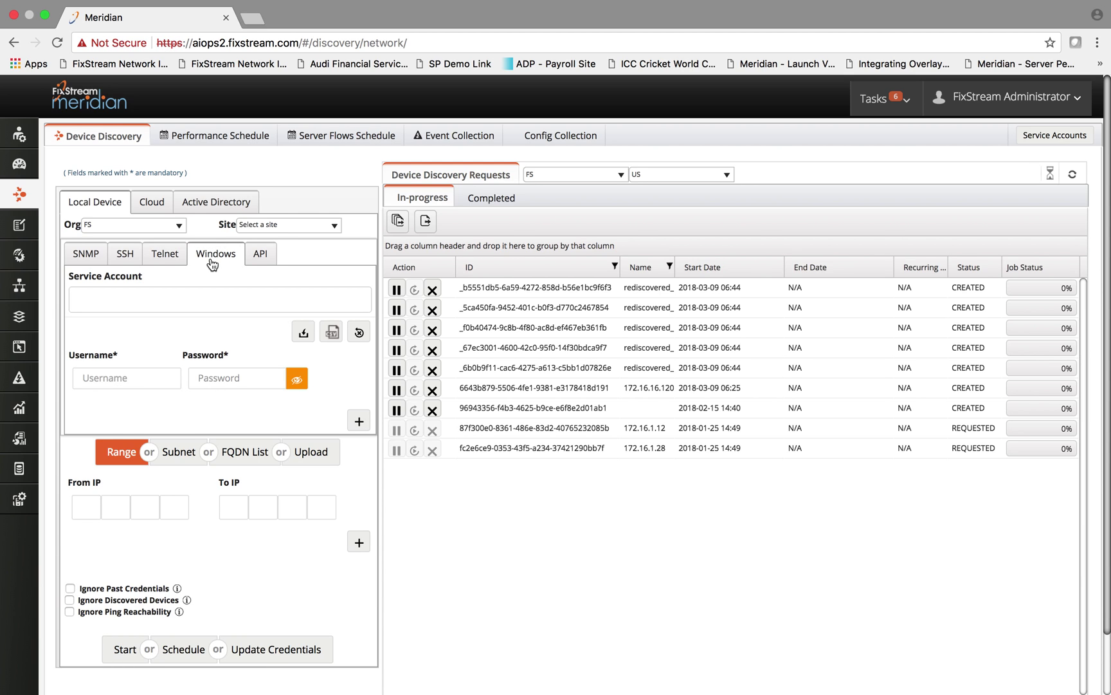
left_click(256, 262)
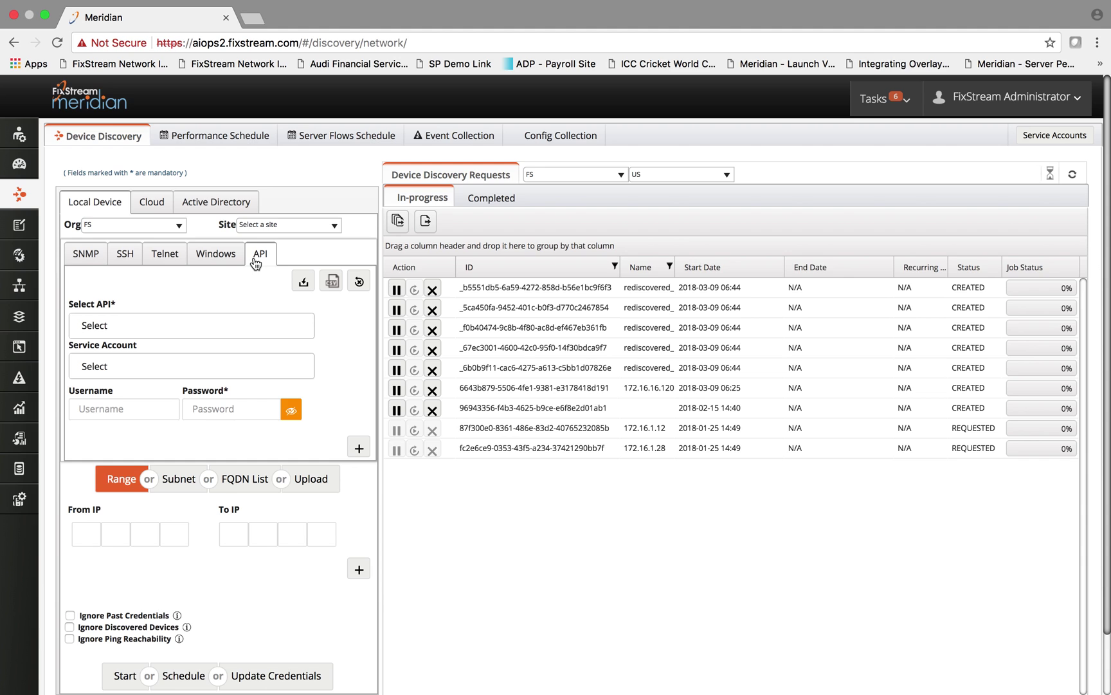
left_click(171, 330)
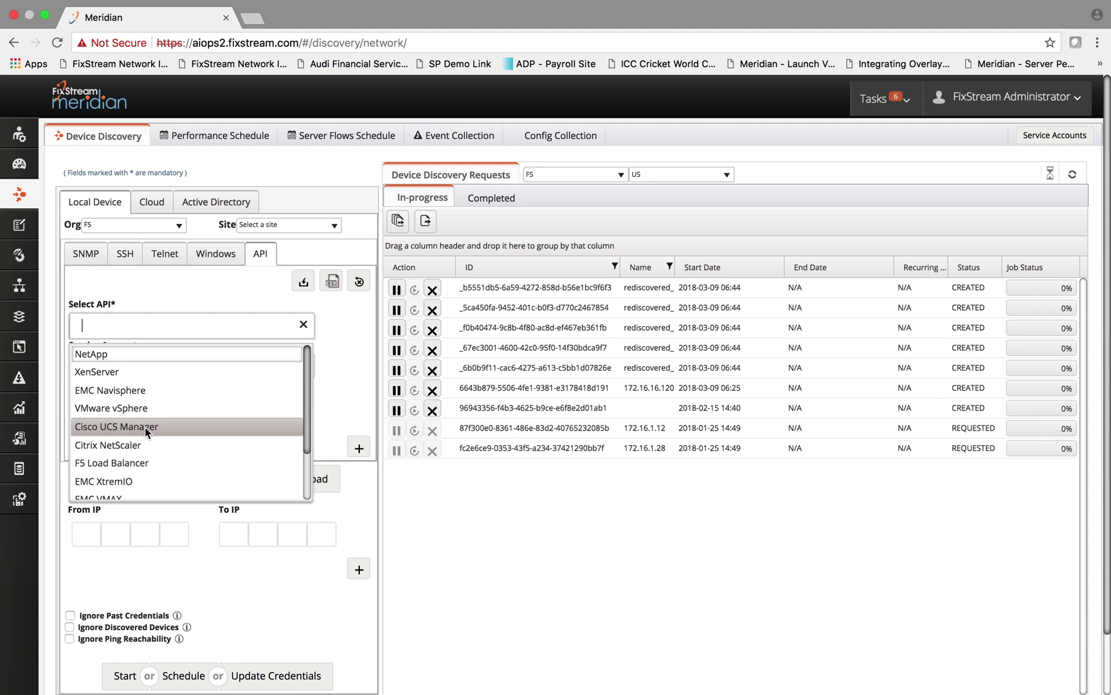
left_click(338, 378)
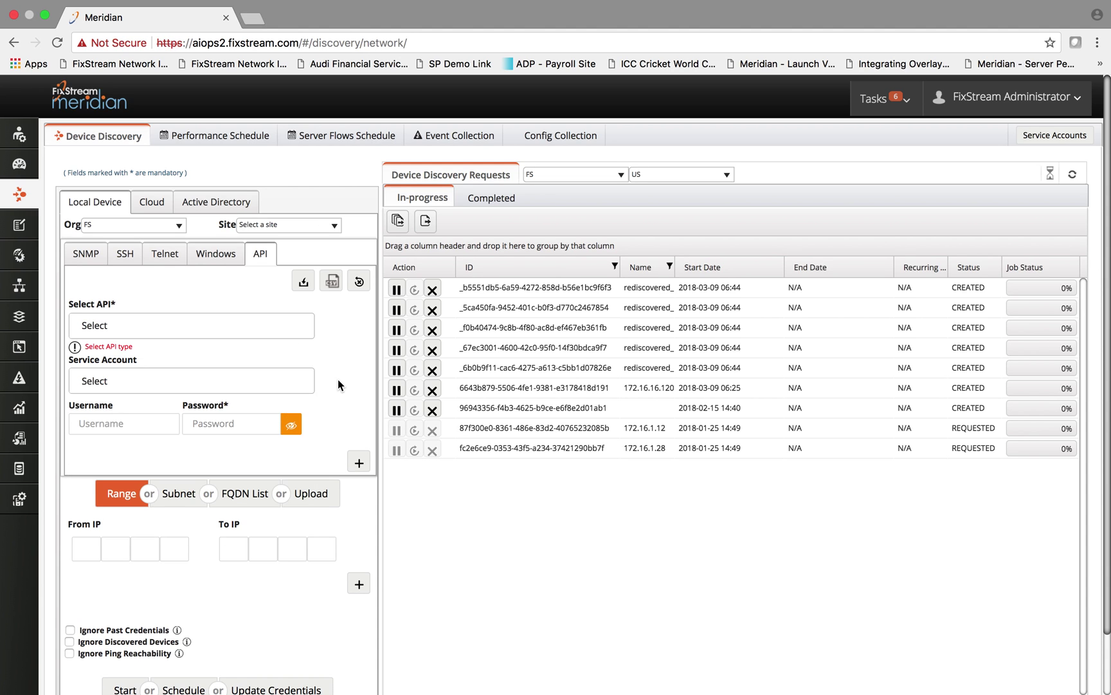
Preview Cloud discovery, then set Local Device targets to Subnet and finally FQDN List
left_click(151, 205)
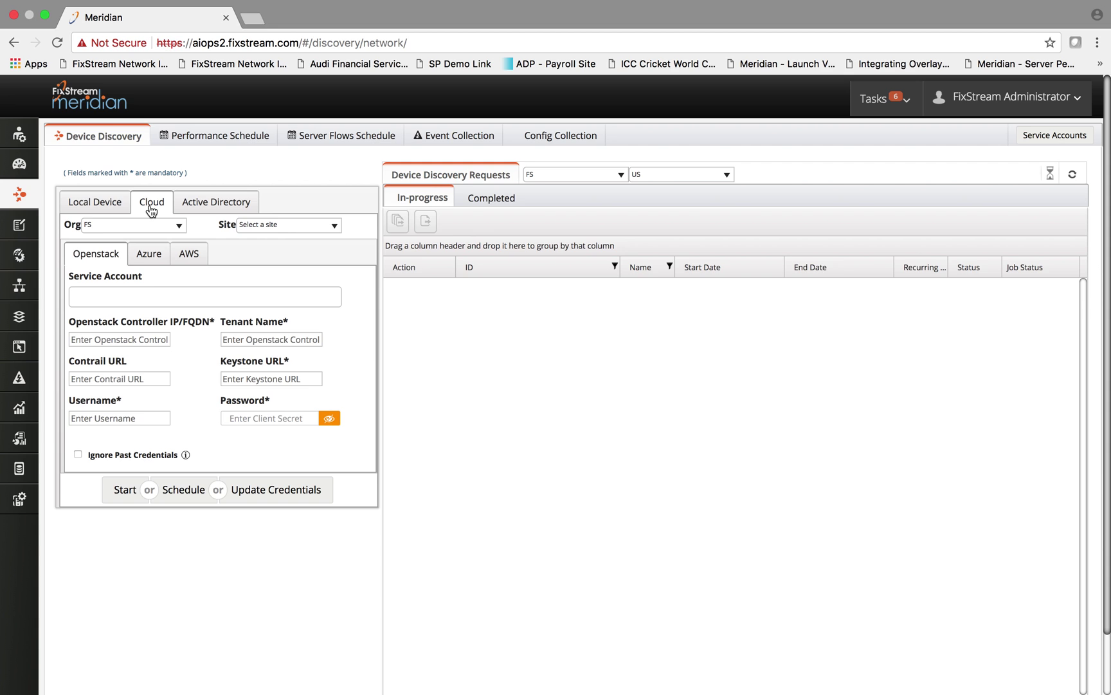
left_click(113, 204)
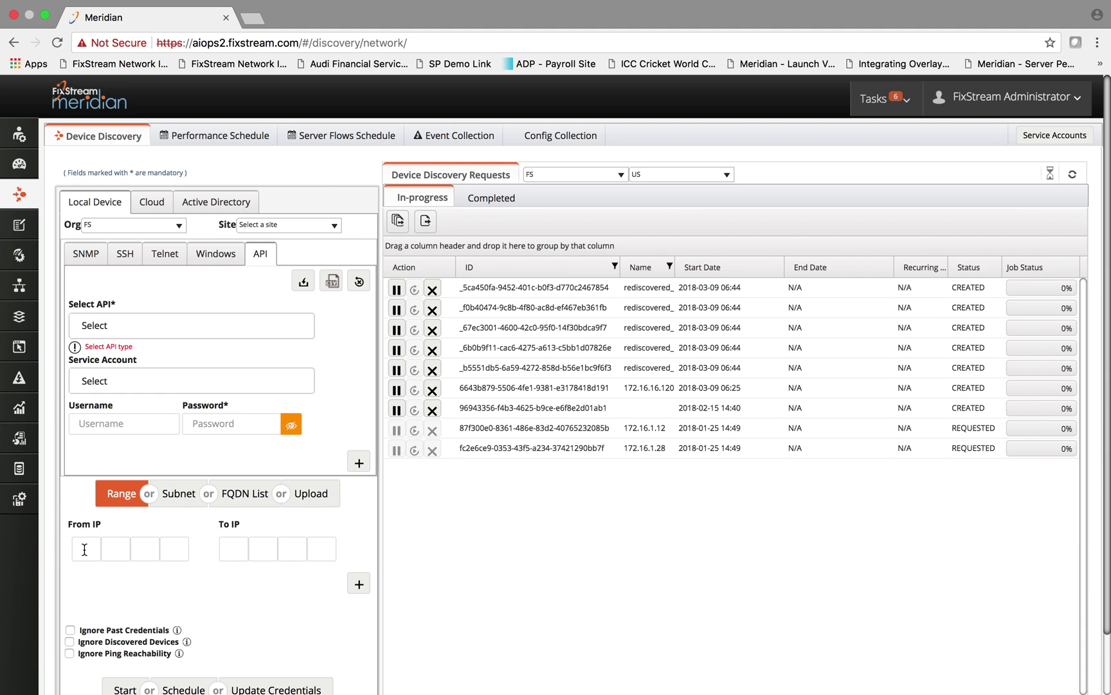
left_click(177, 504)
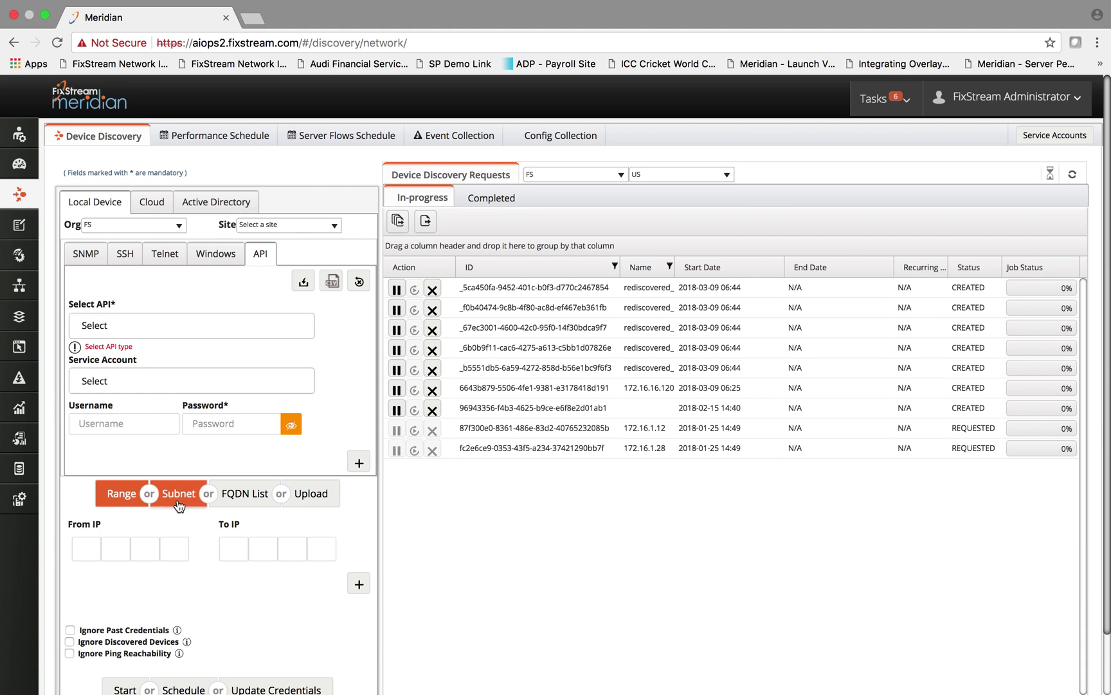
left_click(247, 496)
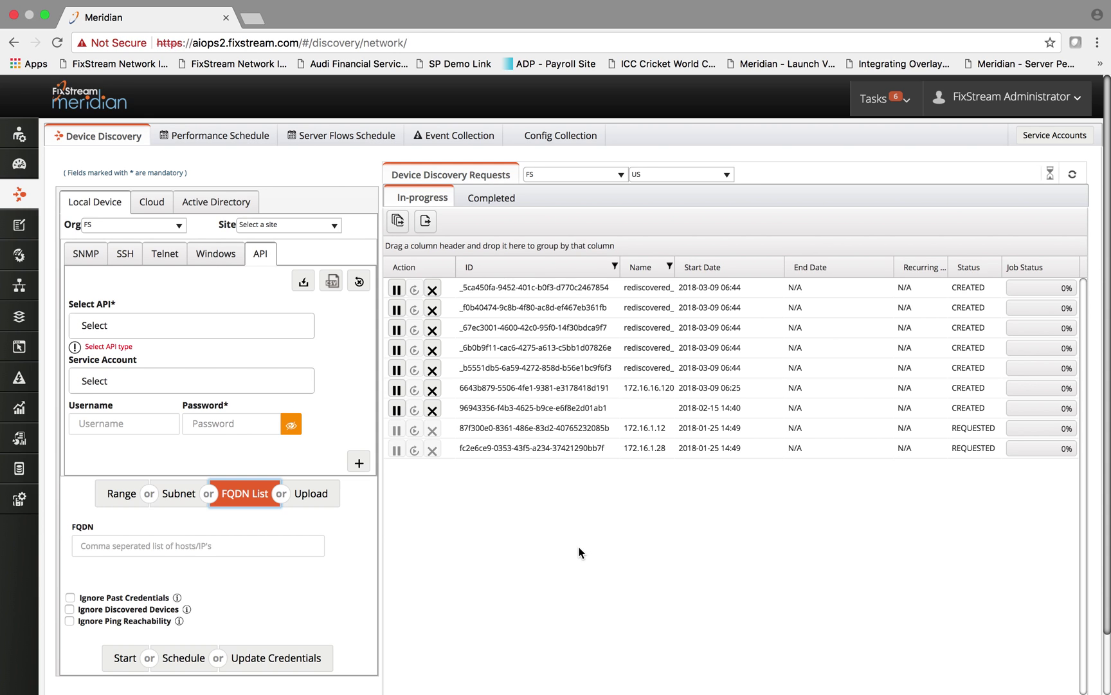
Open the Inventory IP Address View and show charts for the 172.16.3.X–172.16.22.X subnets
mouse_move(23, 237)
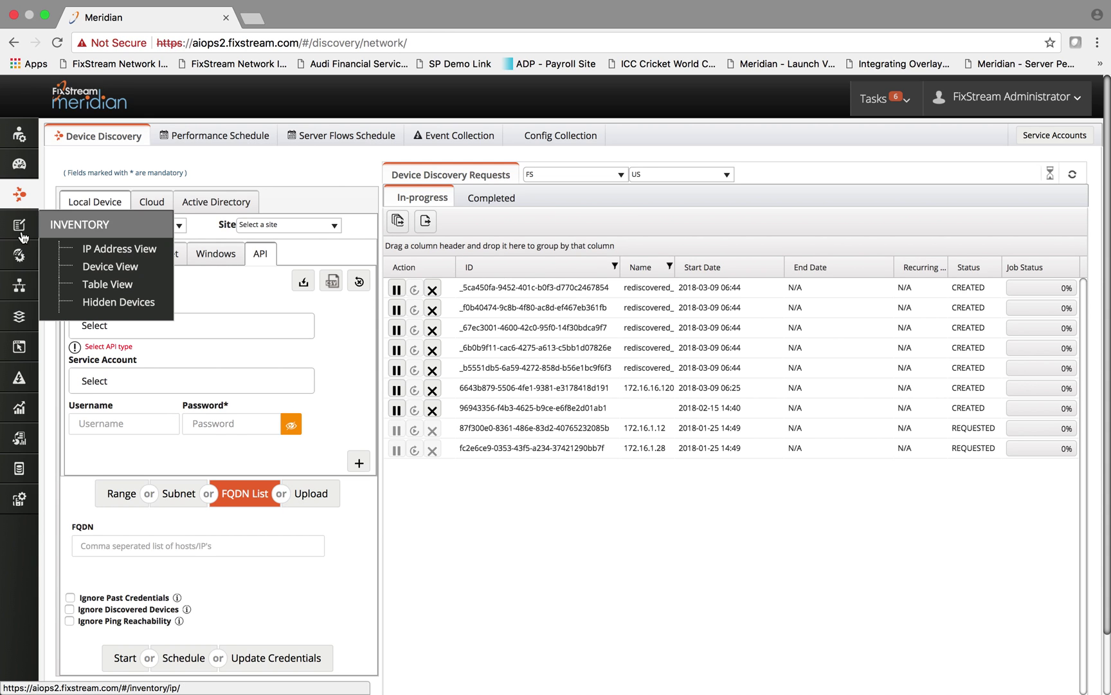
left_click(22, 237)
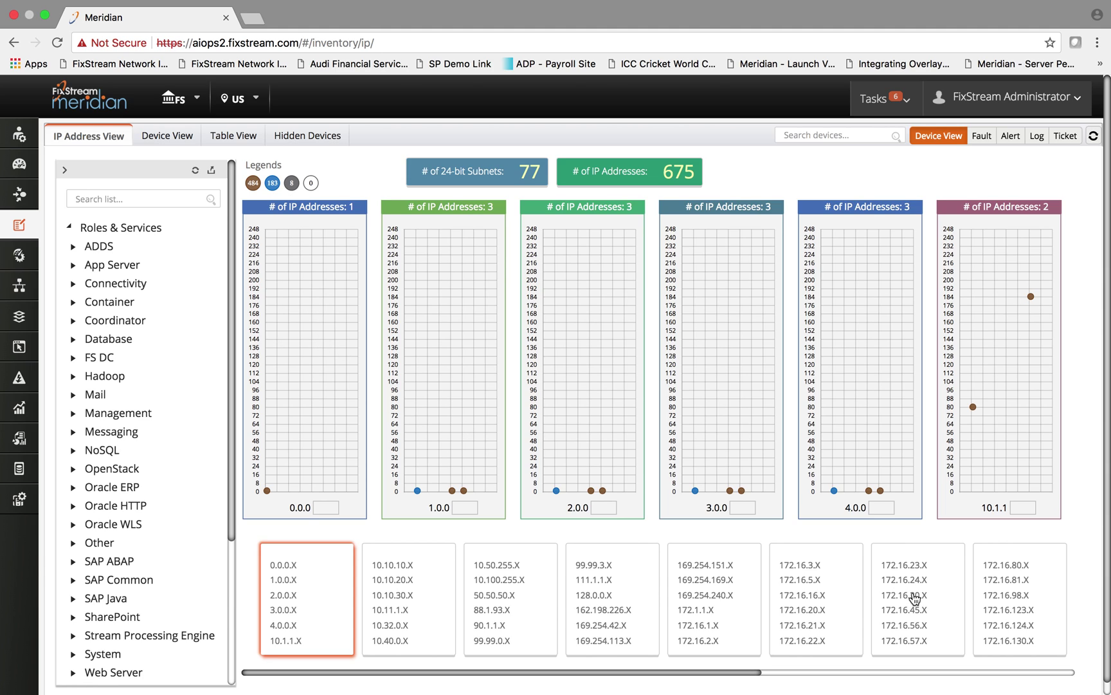
left_click(834, 622)
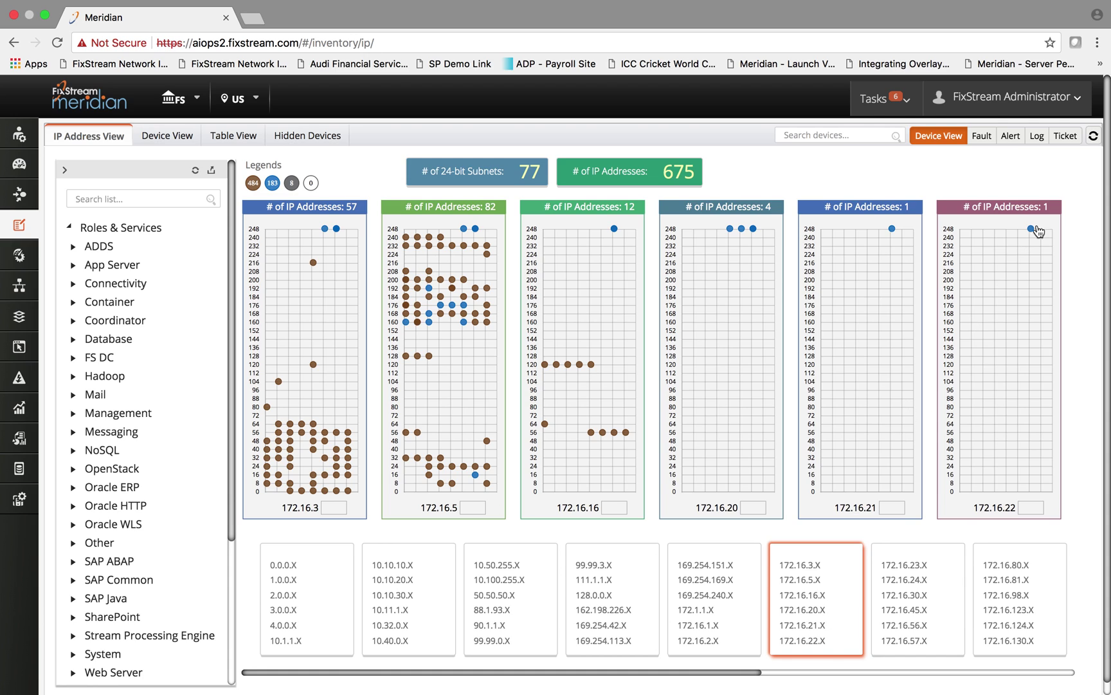
Inspect the chart data points, then filter the inventory to Container role devices
mouse_move(1031, 230)
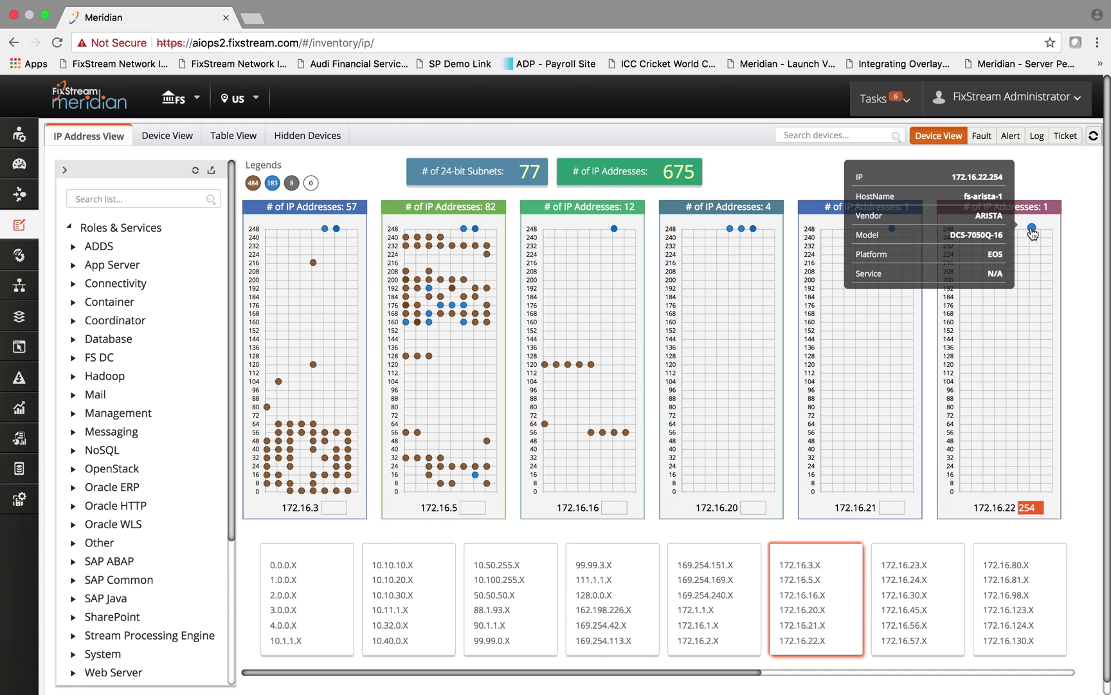
mouse_move(731, 231)
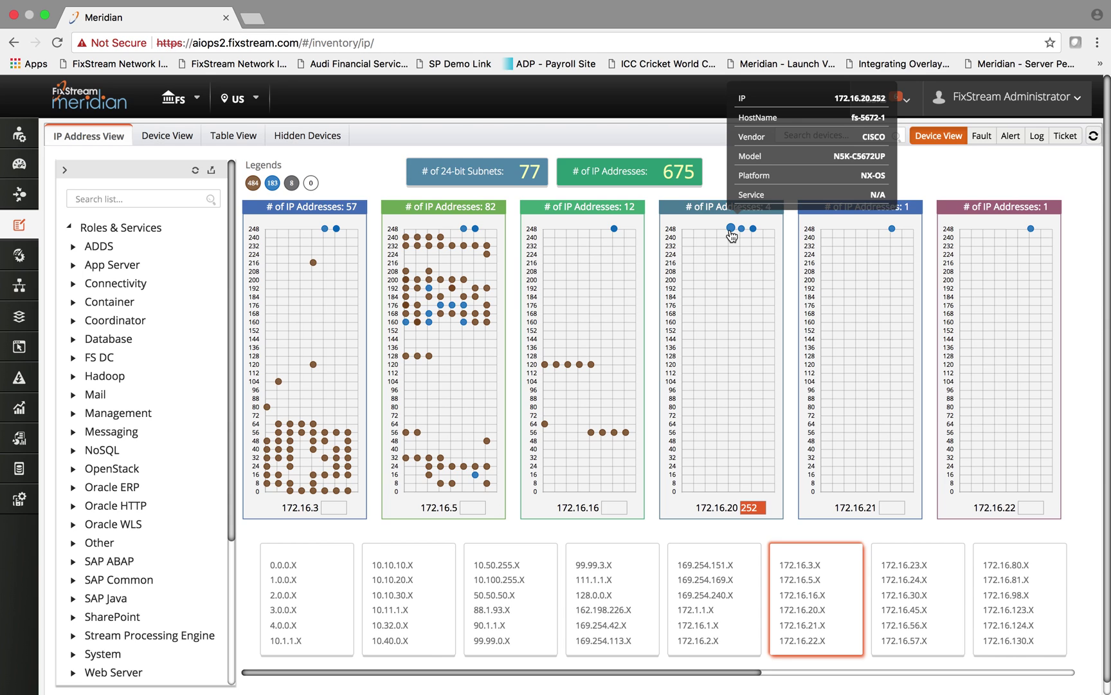
mouse_move(406, 304)
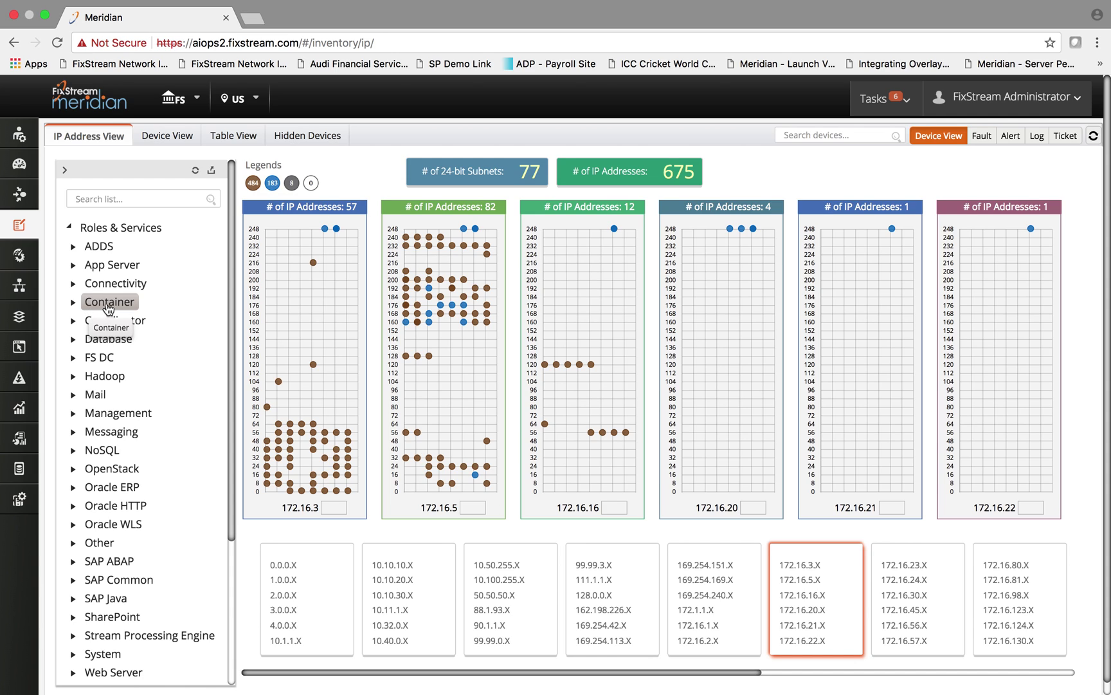
left_click(106, 305)
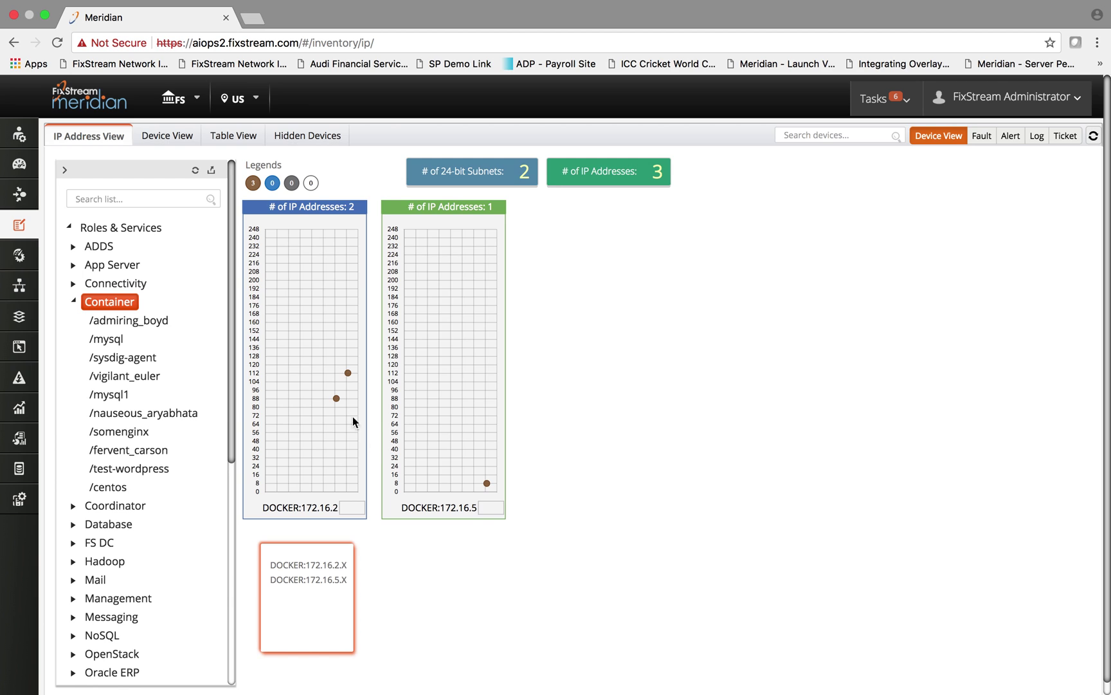
Check a chart data point, then switch to the Device View of 938 US devices
mouse_move(337, 403)
left_click(165, 139)
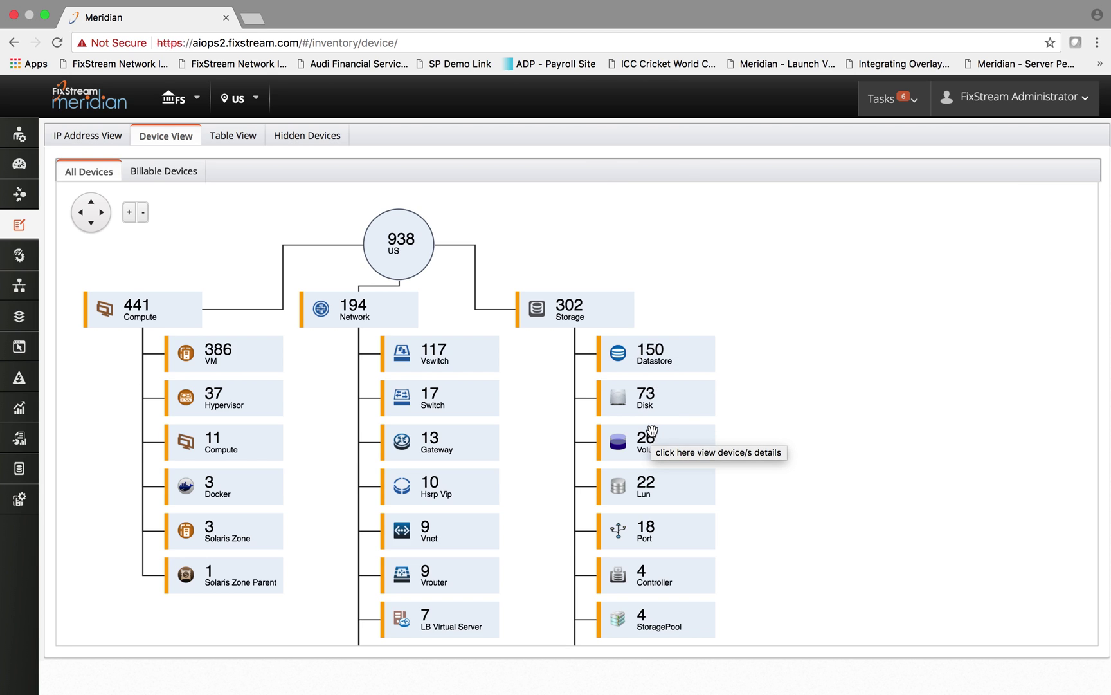
Show the inventory as a table with its column chooser, then go to Device Groups
left_click(235, 139)
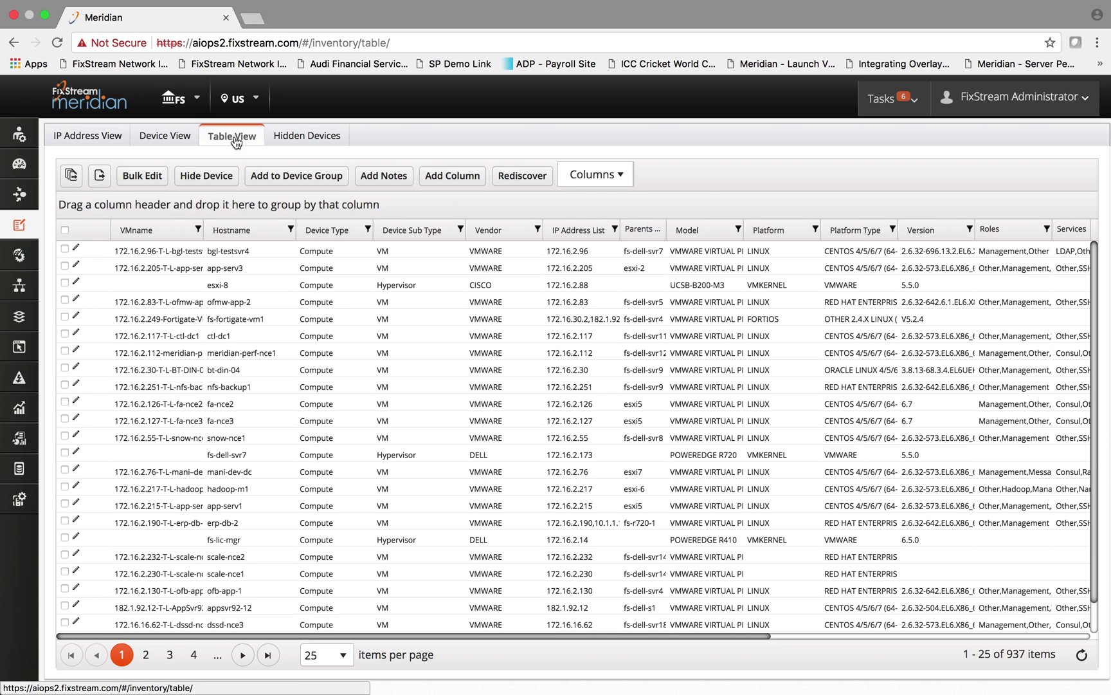
left_click(624, 178)
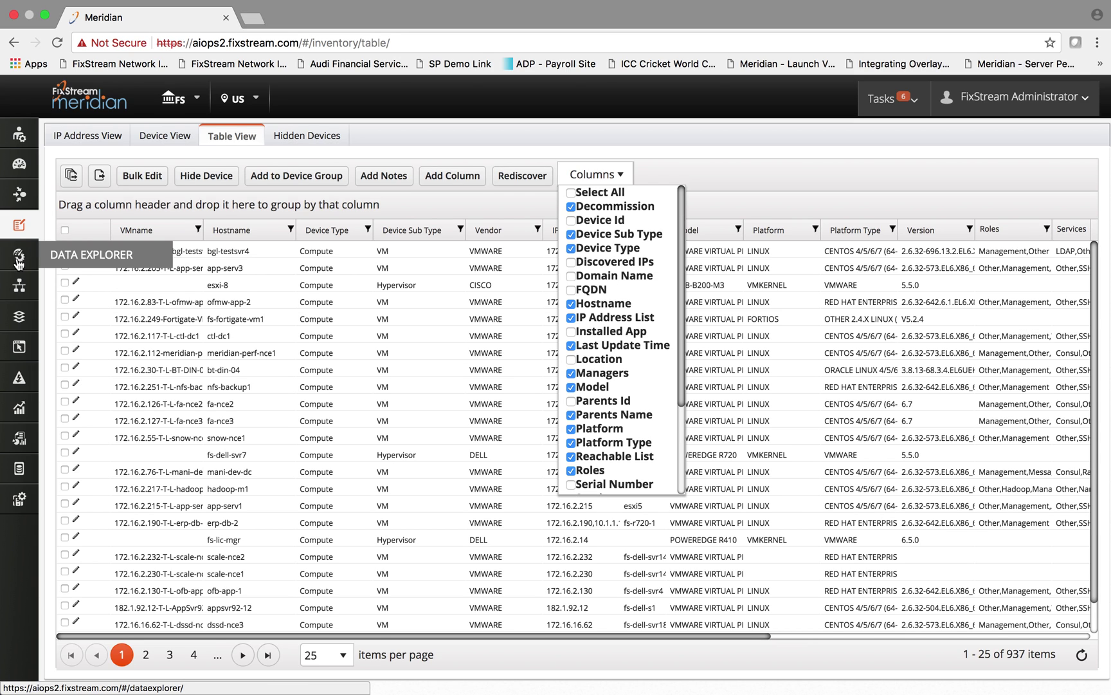
left_click(21, 319)
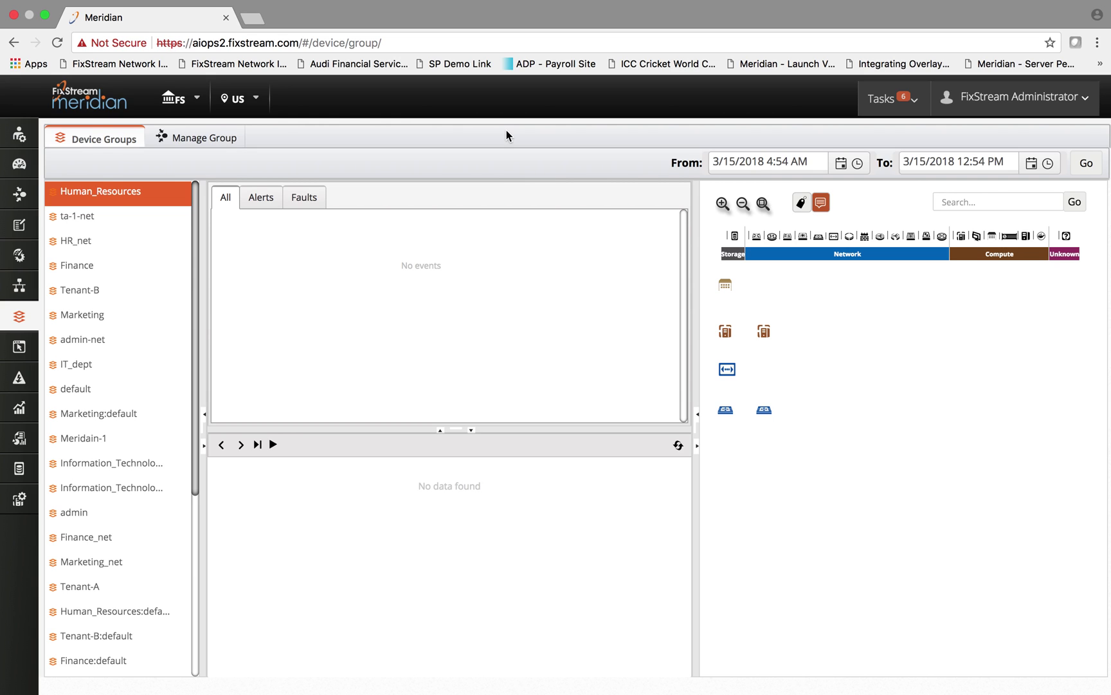
In Manage Group, set the first rule condition to Device Type equals Network
left_click(196, 143)
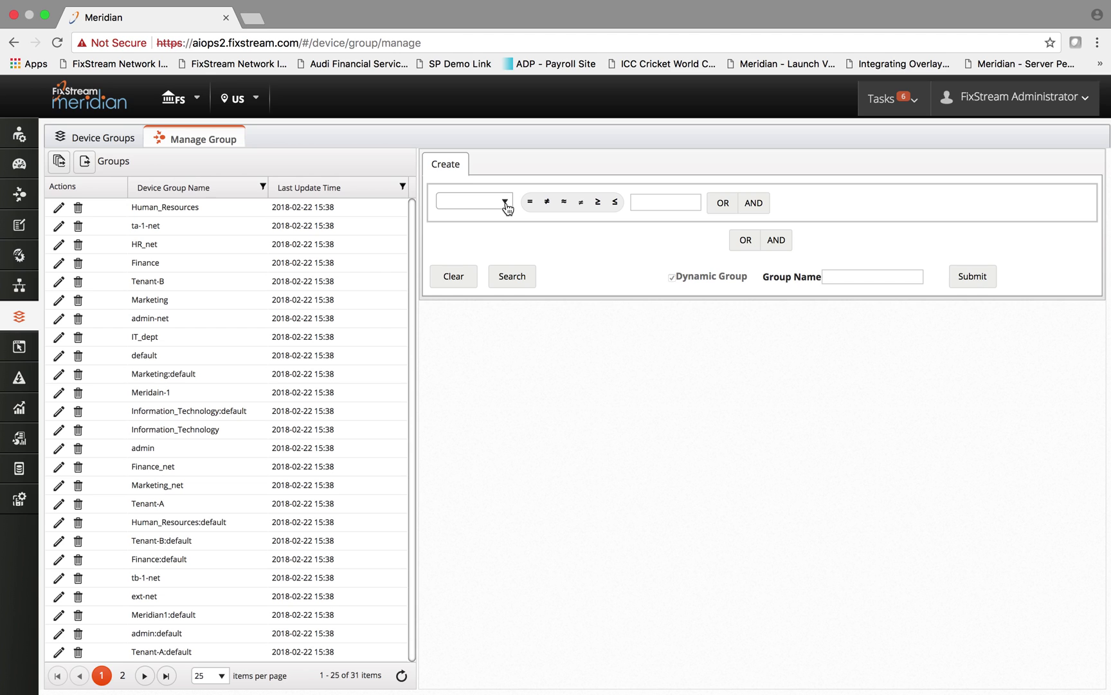
left_click(505, 203)
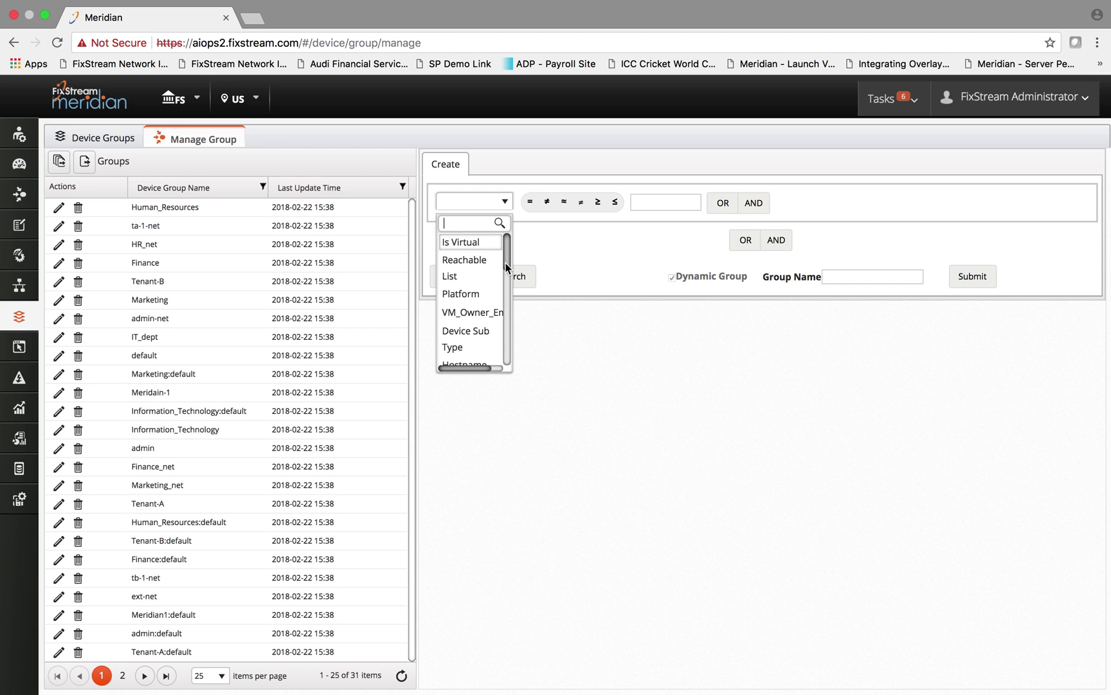
scroll(496, 309, "down", 3)
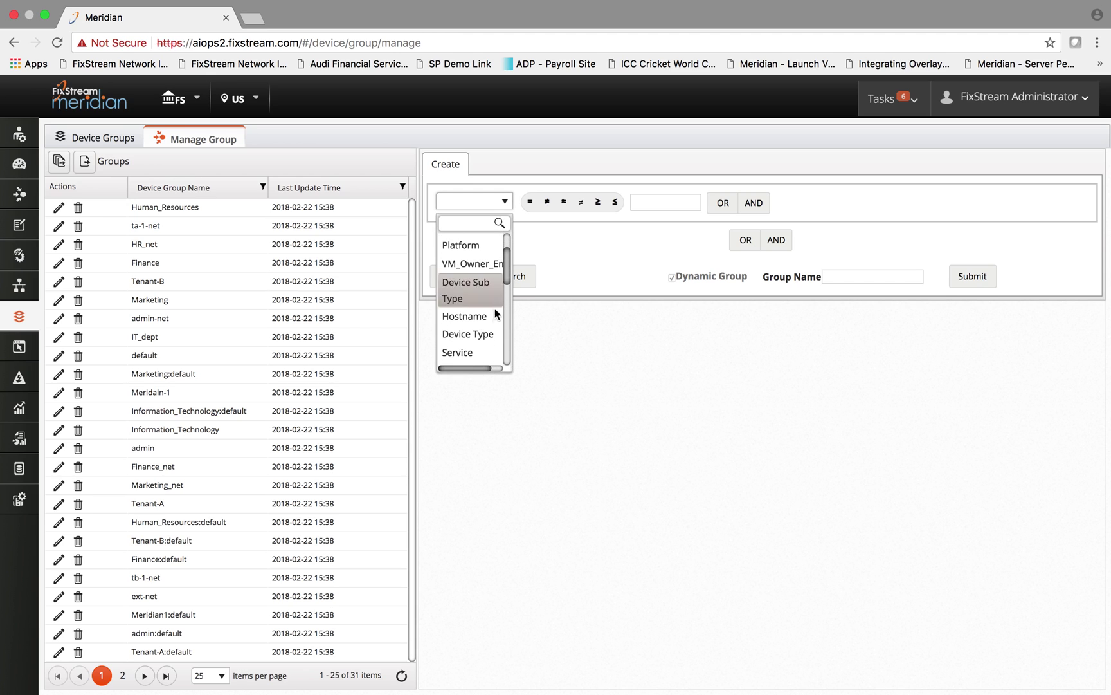
left_click(492, 333)
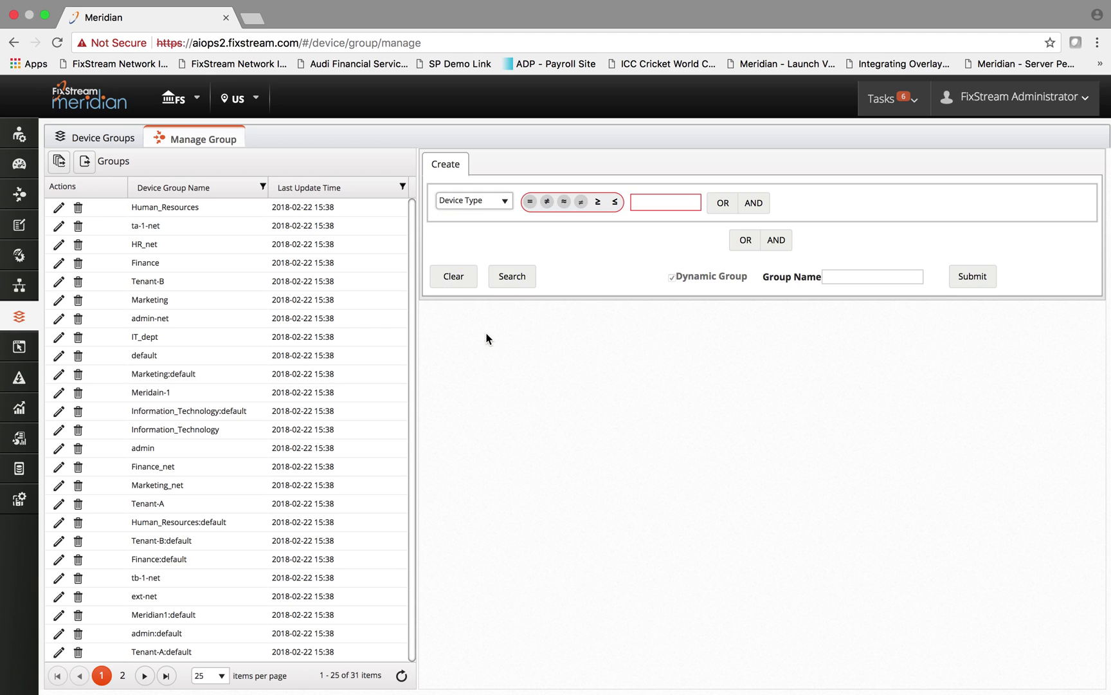
left_click(530, 201)
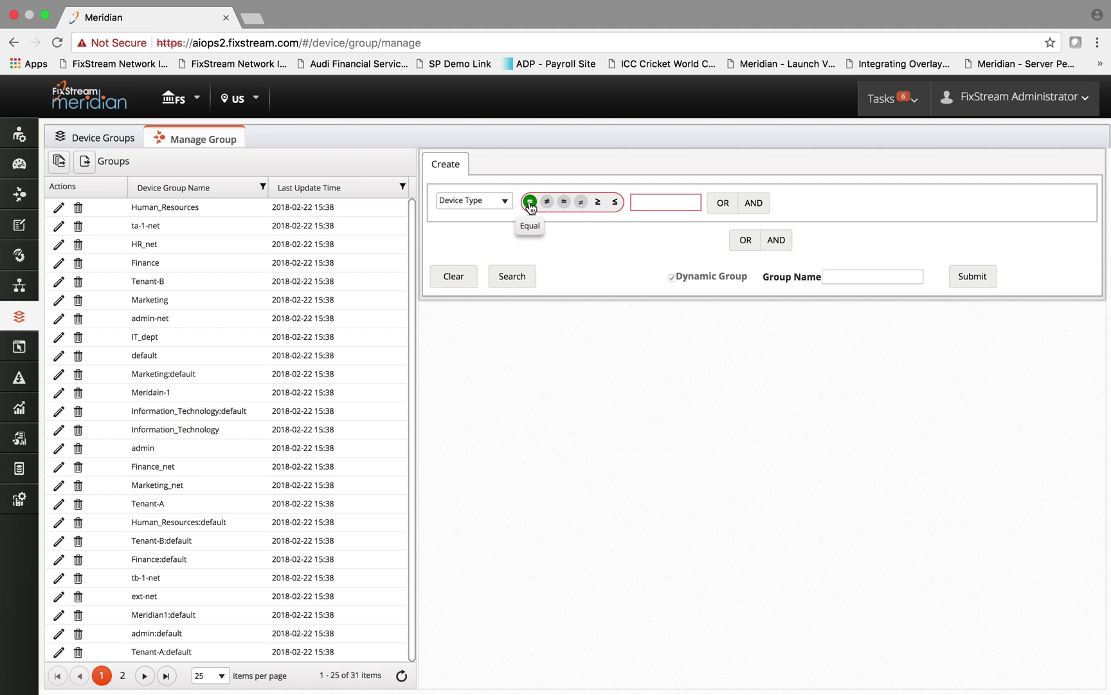
left_click(672, 203)
type("Network")
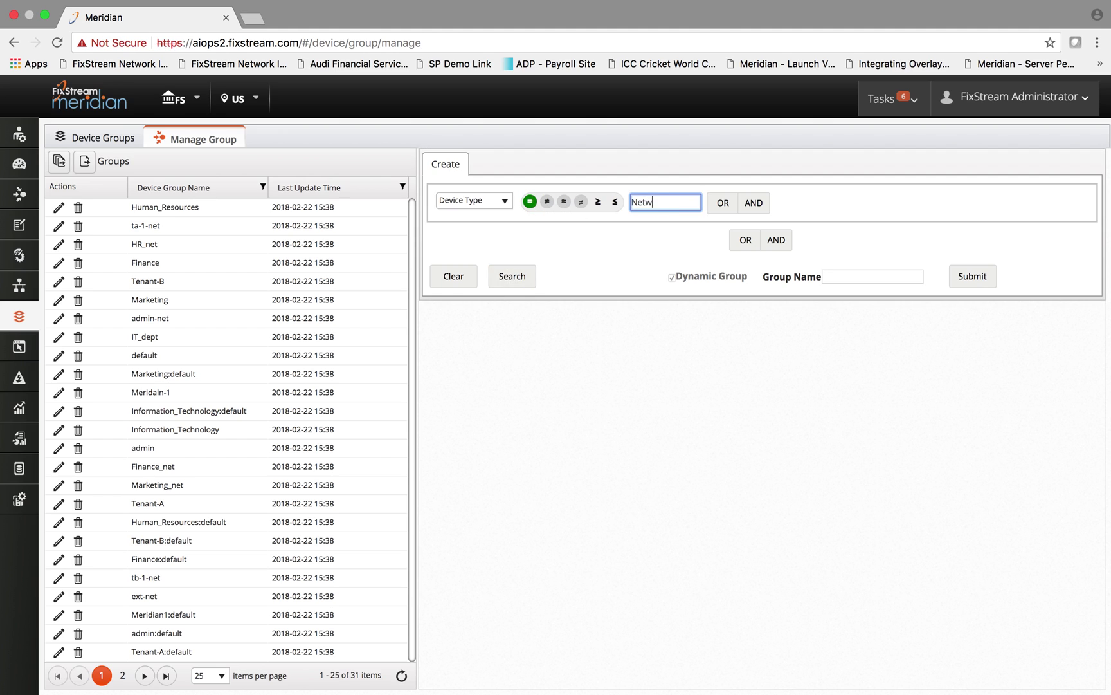
Add an AND condition with Vendor set to Cisco, then go to the Data Explorer
left_click(754, 203)
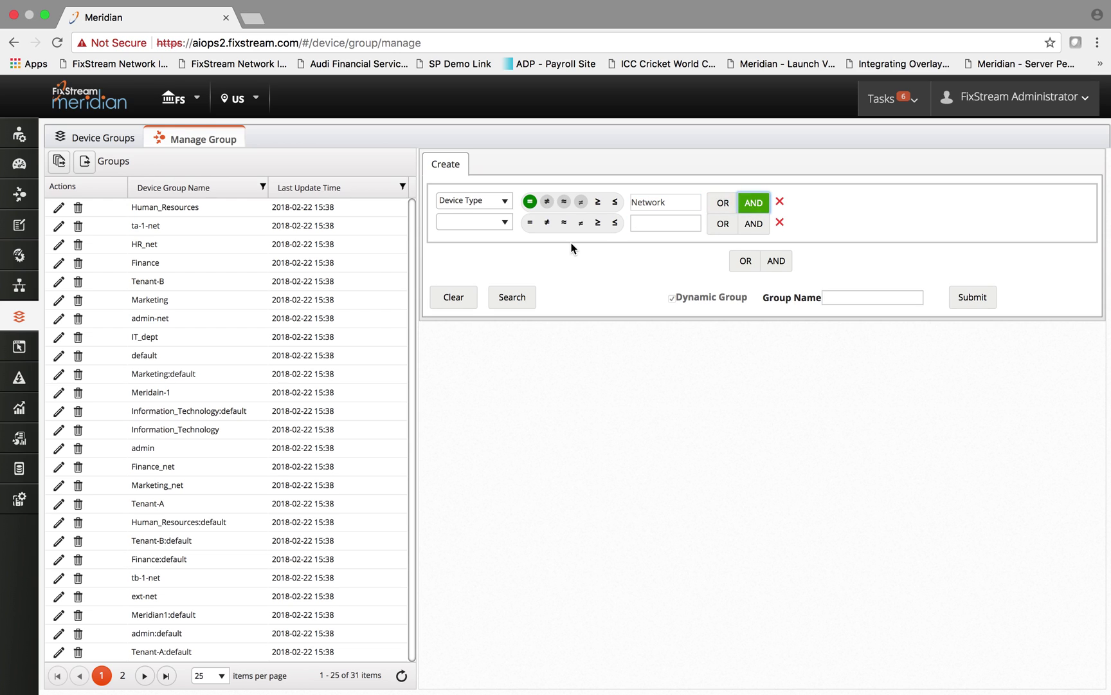
left_click(506, 224)
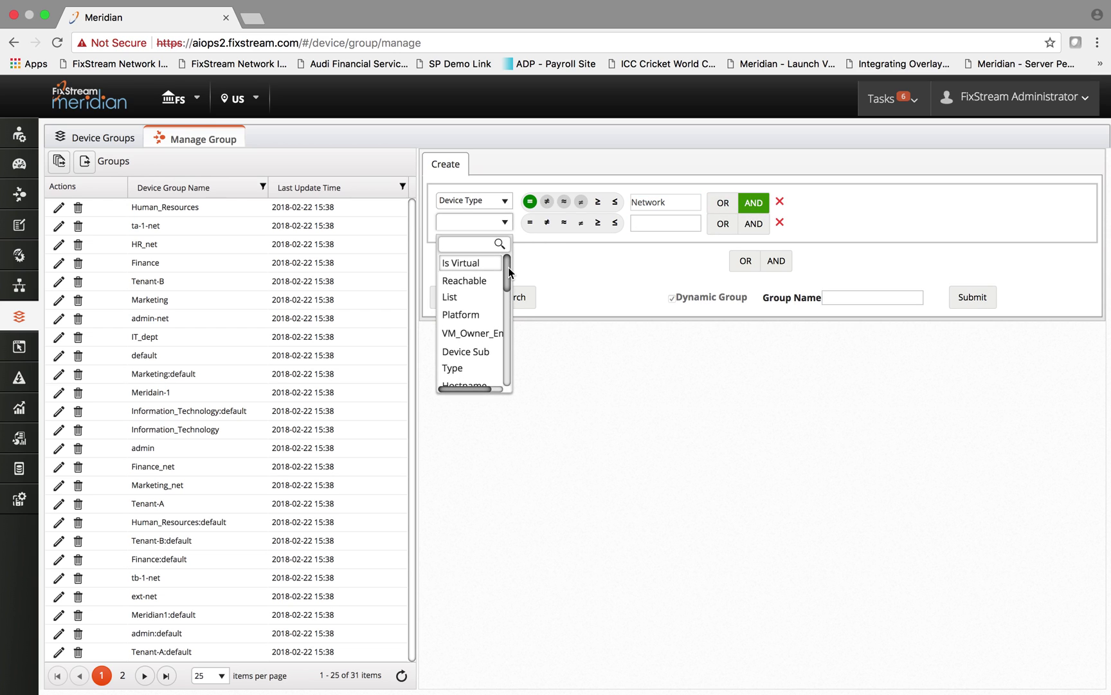
scroll(507, 283, "down", 3)
scroll(507, 296, "down", 1)
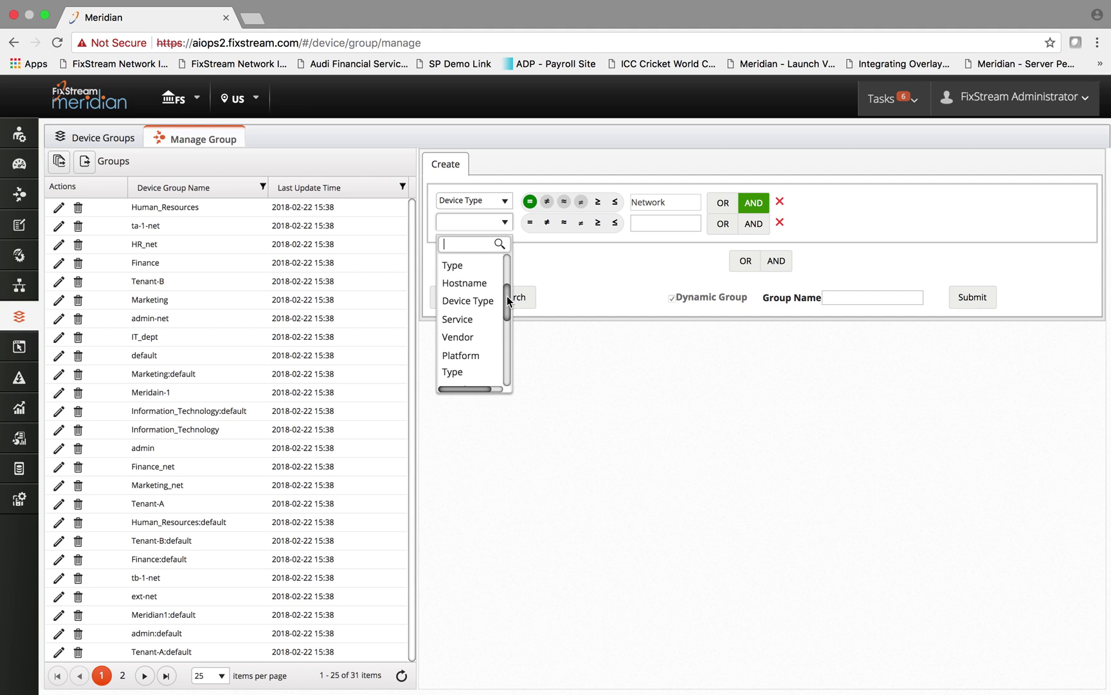
left_click(479, 339)
left_click(663, 223)
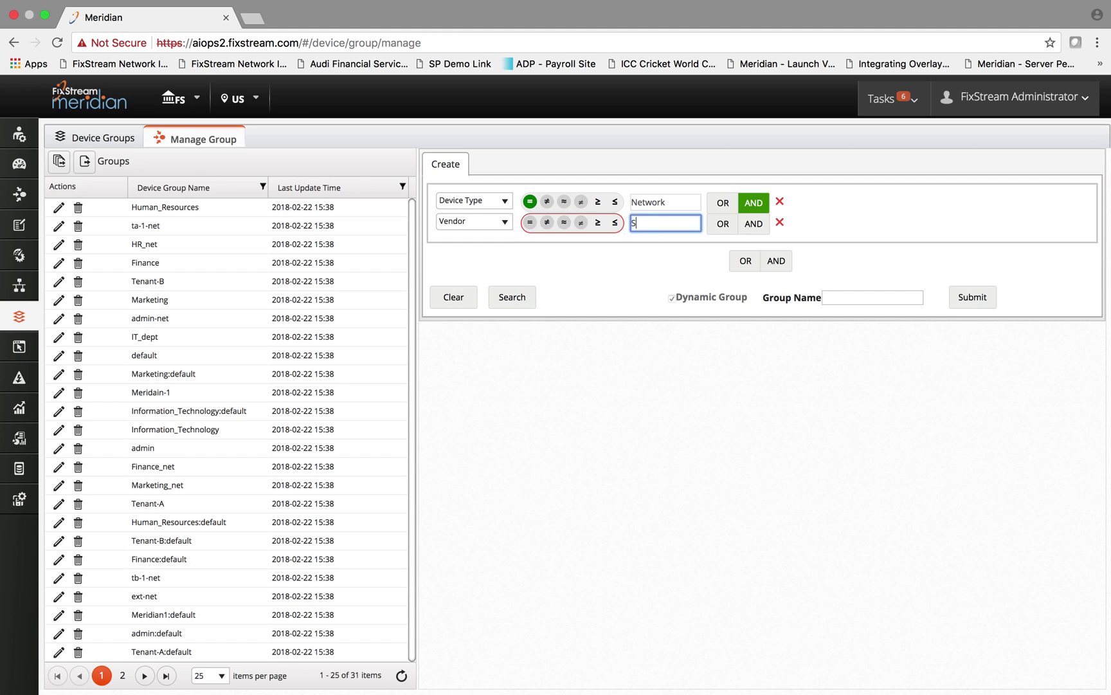
type("Cisco")
left_click(20, 258)
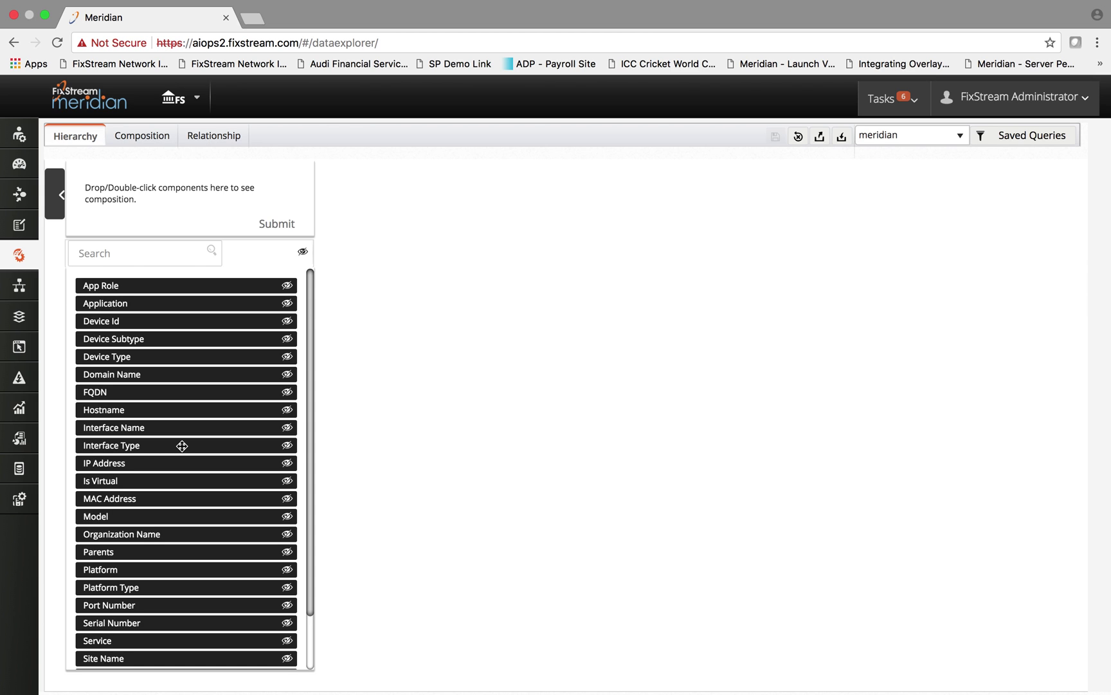
Add Device Type, Platform, Vendor and Version as hierarchy levels and draw the tree
double_click(111, 358)
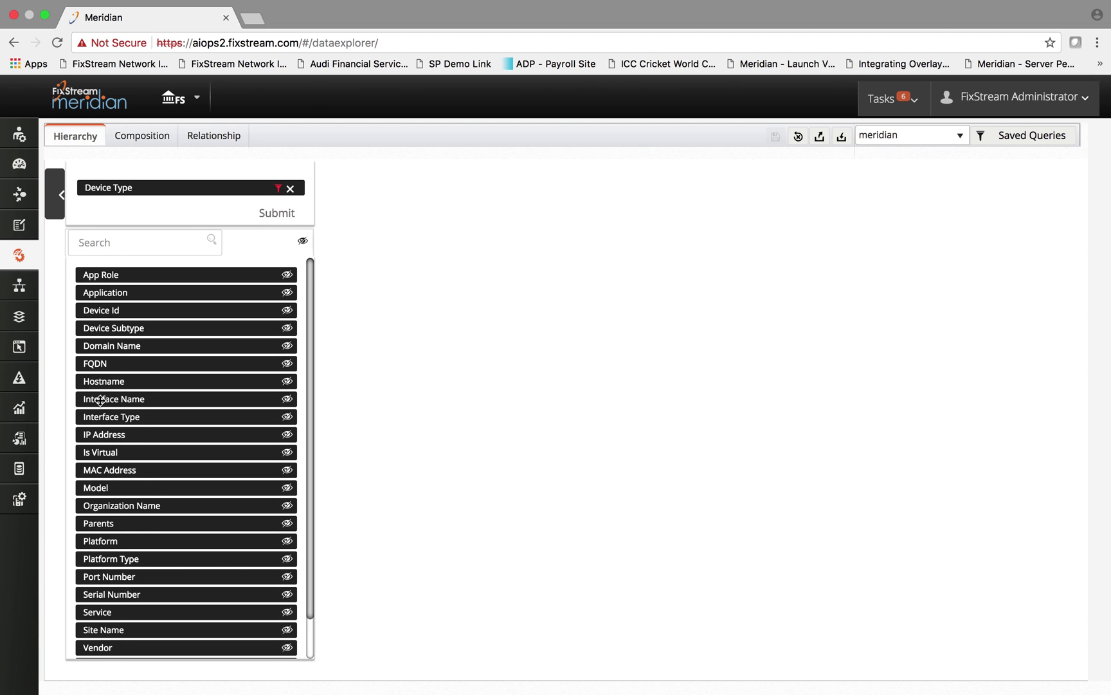
double_click(100, 542)
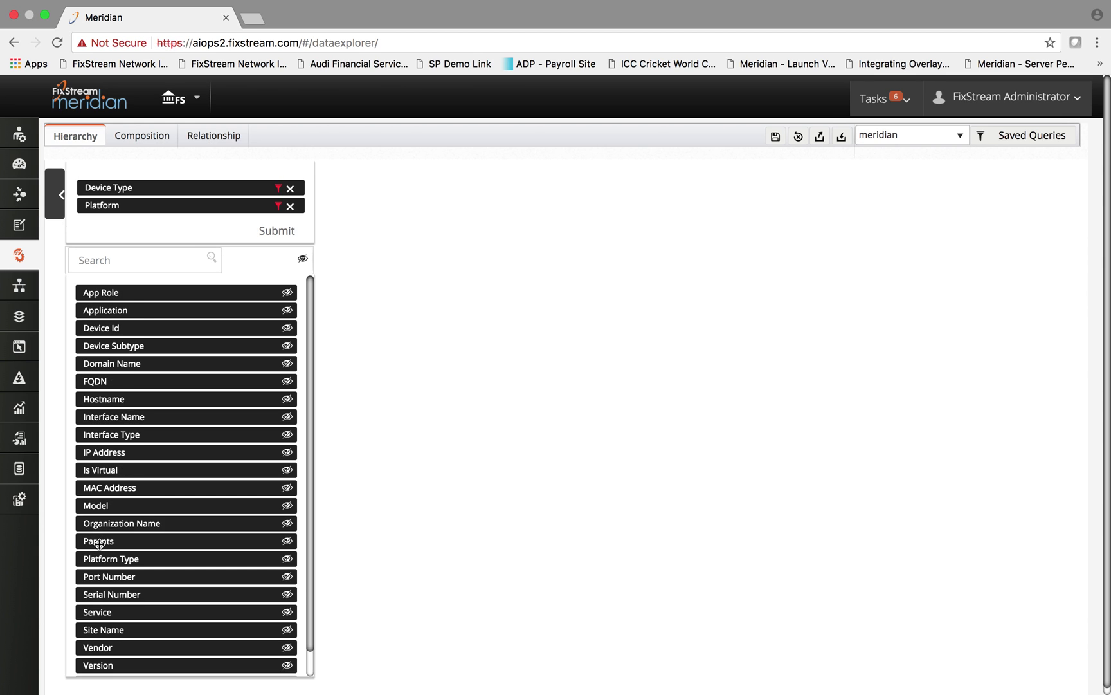
double_click(102, 647)
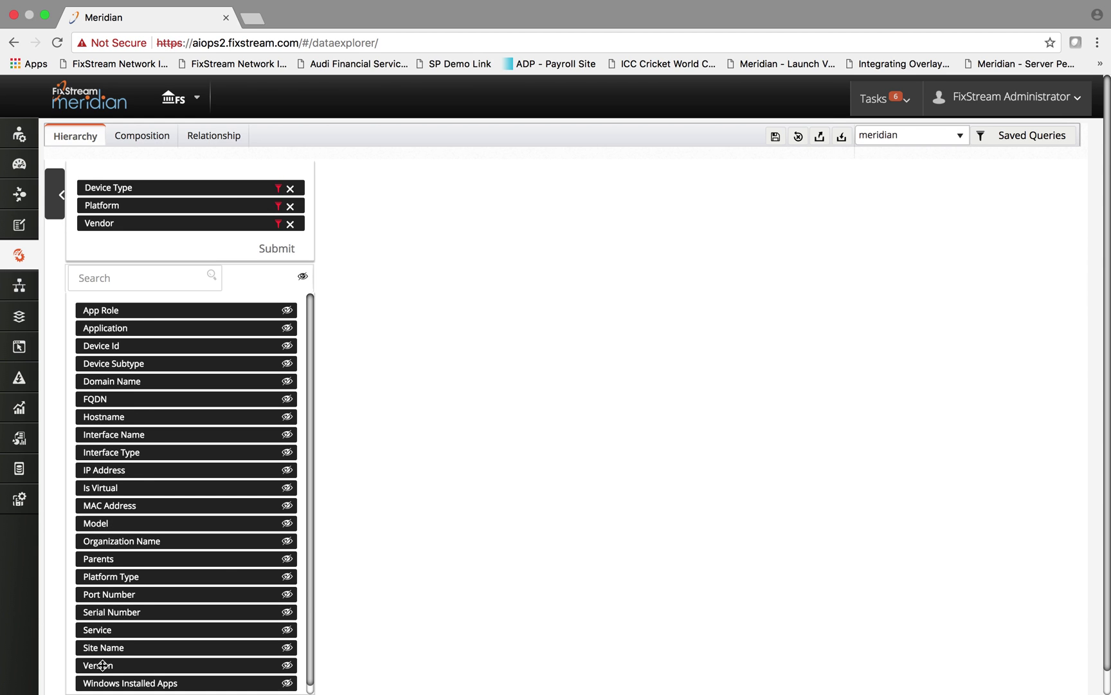
double_click(103, 666)
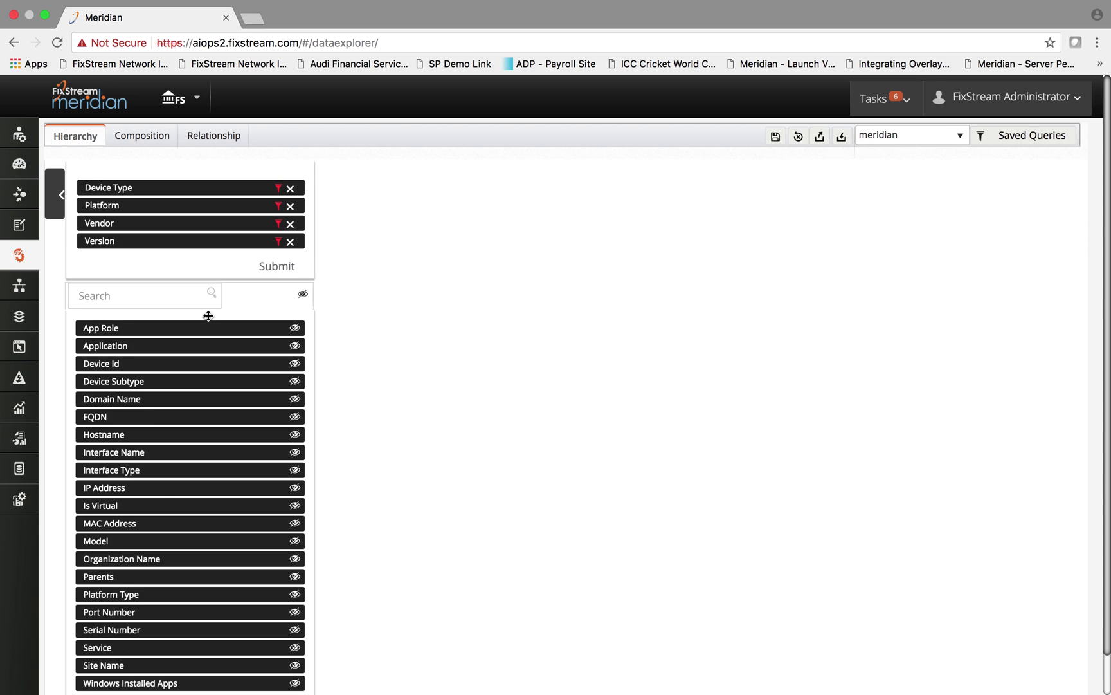
left_click(276, 269)
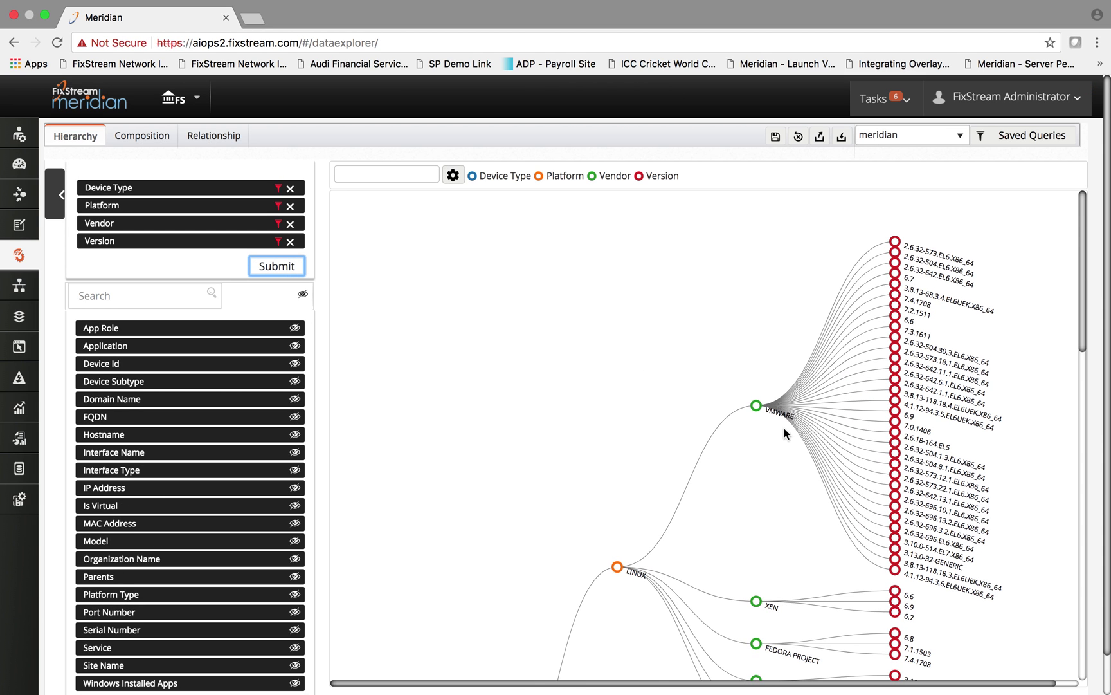